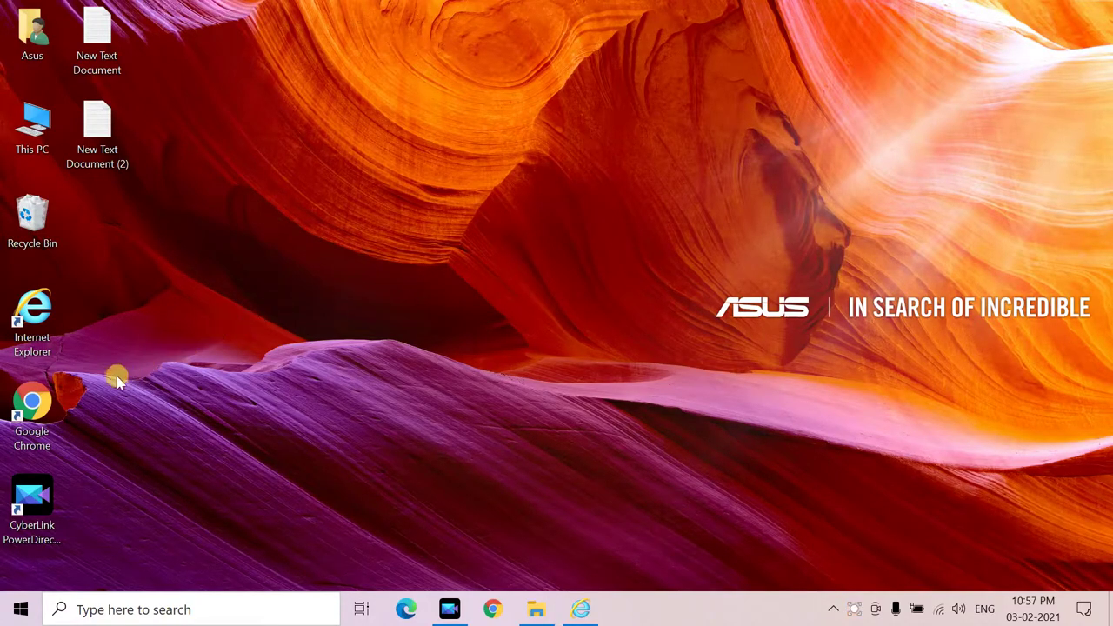
double_click(38, 409)
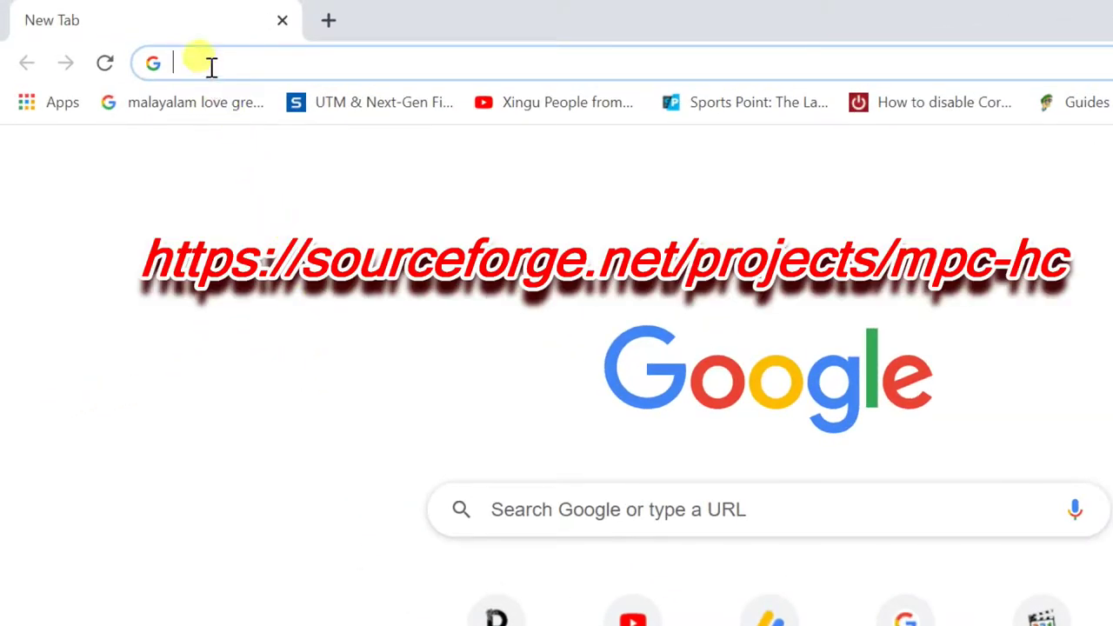
type("https:")
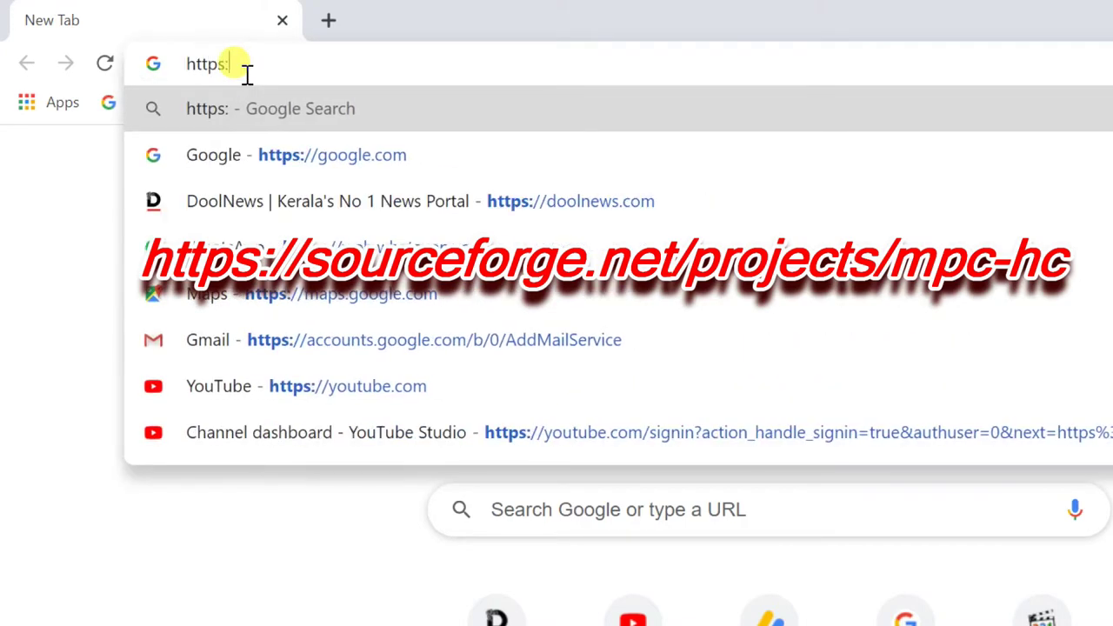
type("//sourceforge")
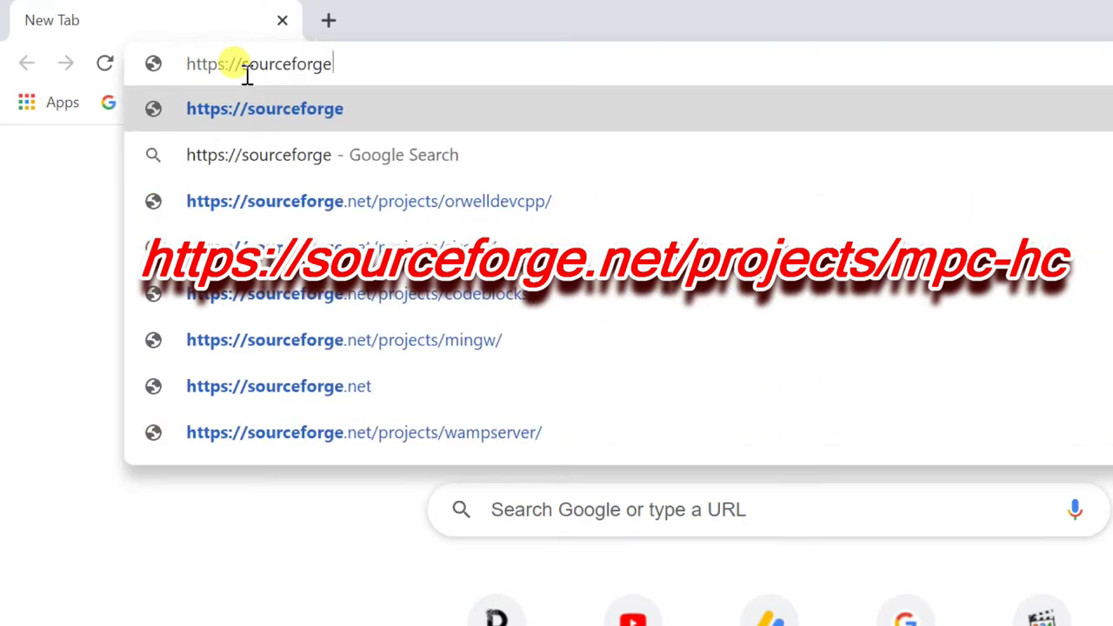
type(".net/project")
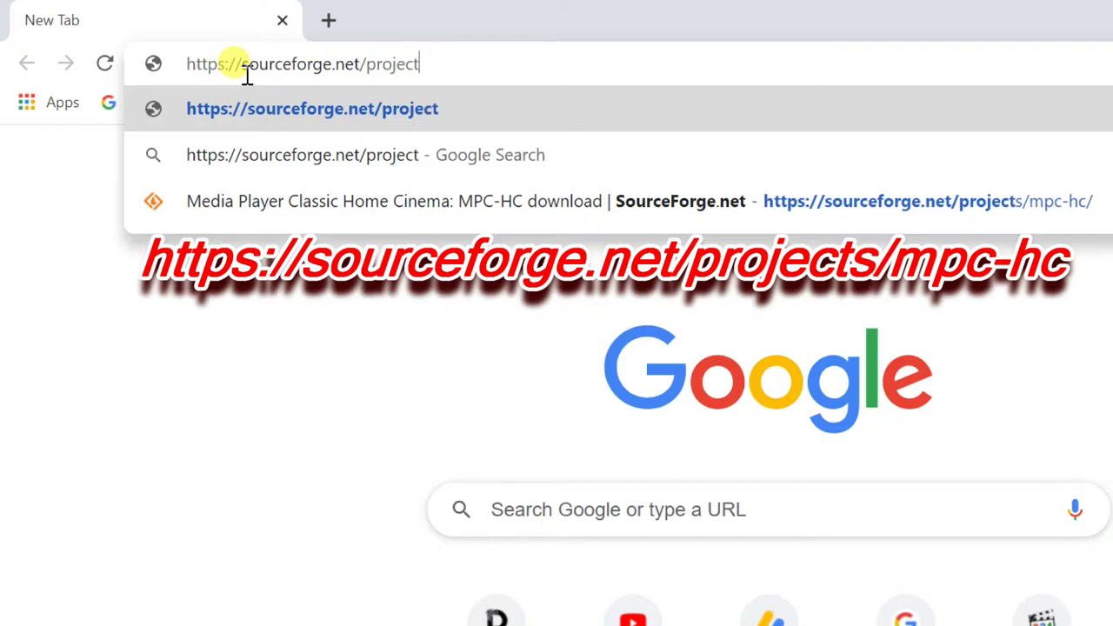
type("s/mpc-hc/")
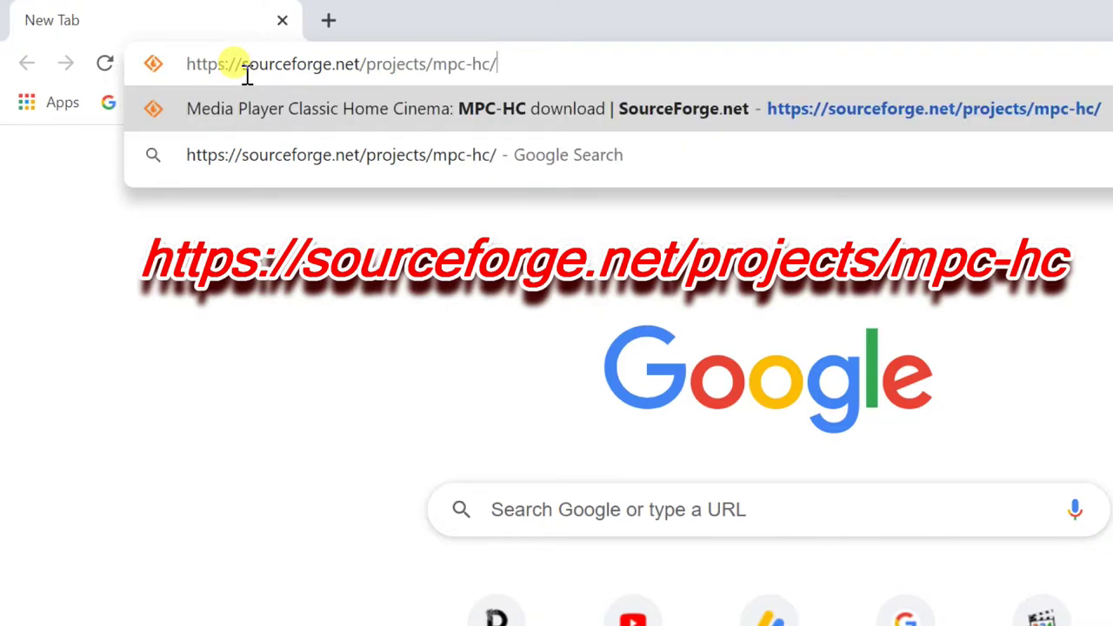
key("Return")
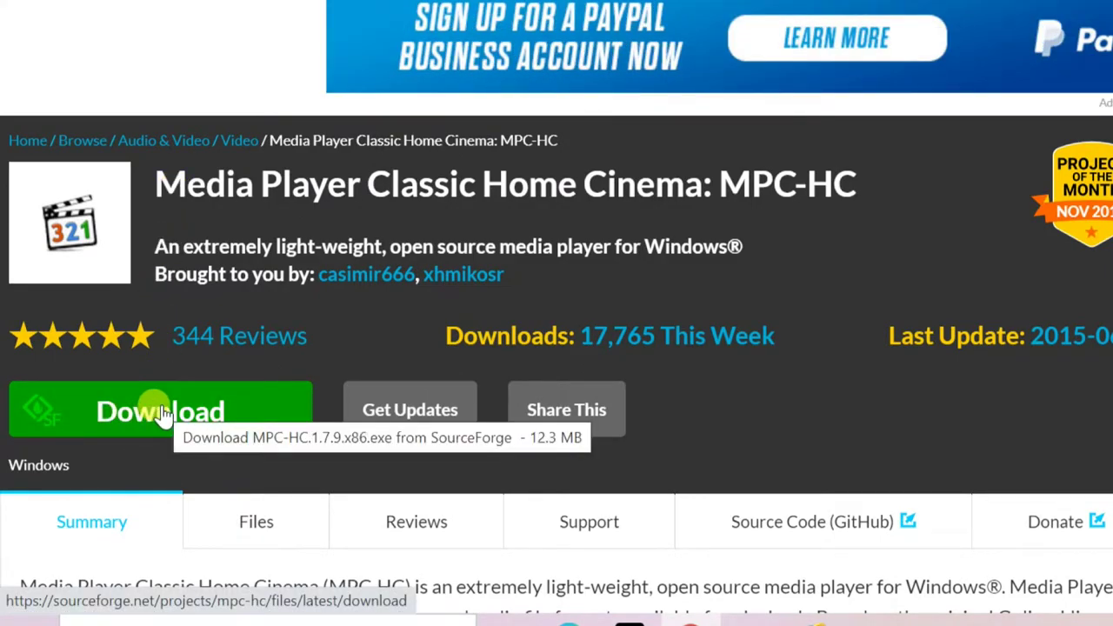
Step: Download MPC-HC.1.7.9.x86.exe from SourceForge, then minimize Chrome to show the desktop
left_click(163, 414)
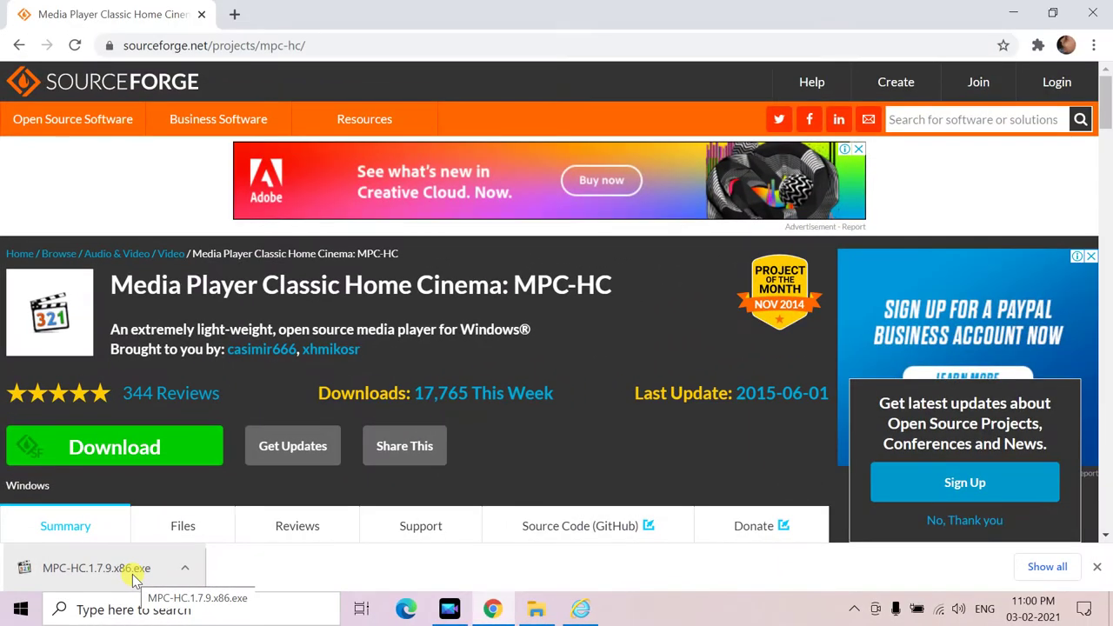
left_click(1014, 10)
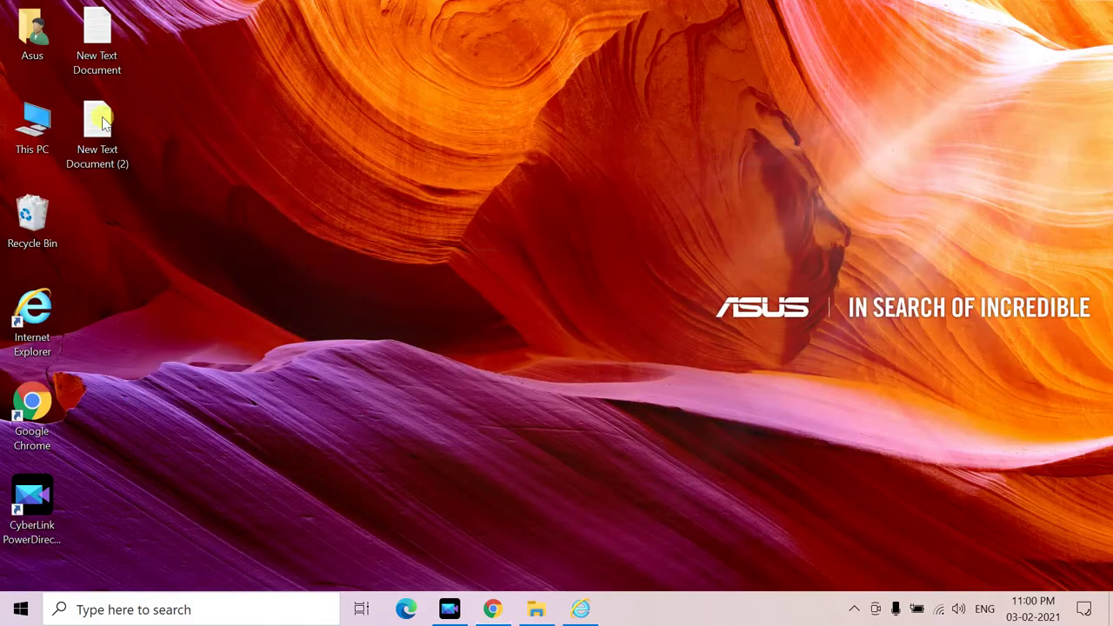
Step: Open the Downloads folder from This PC to run the MPC-HC.1.7.9.x86 installer
double_click(32, 127)
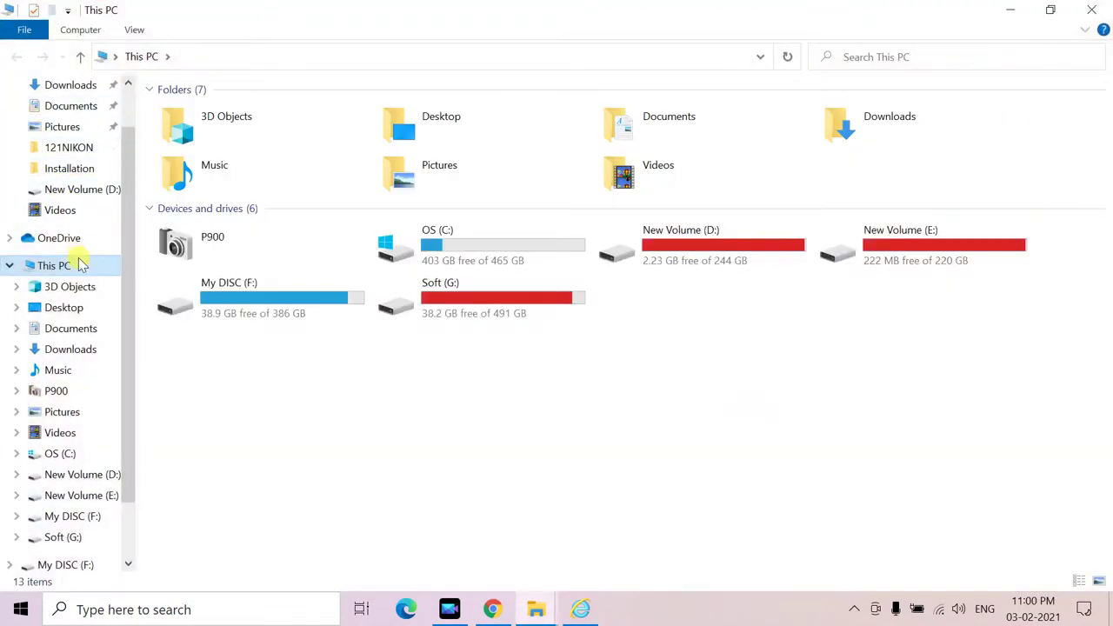
left_click(73, 90)
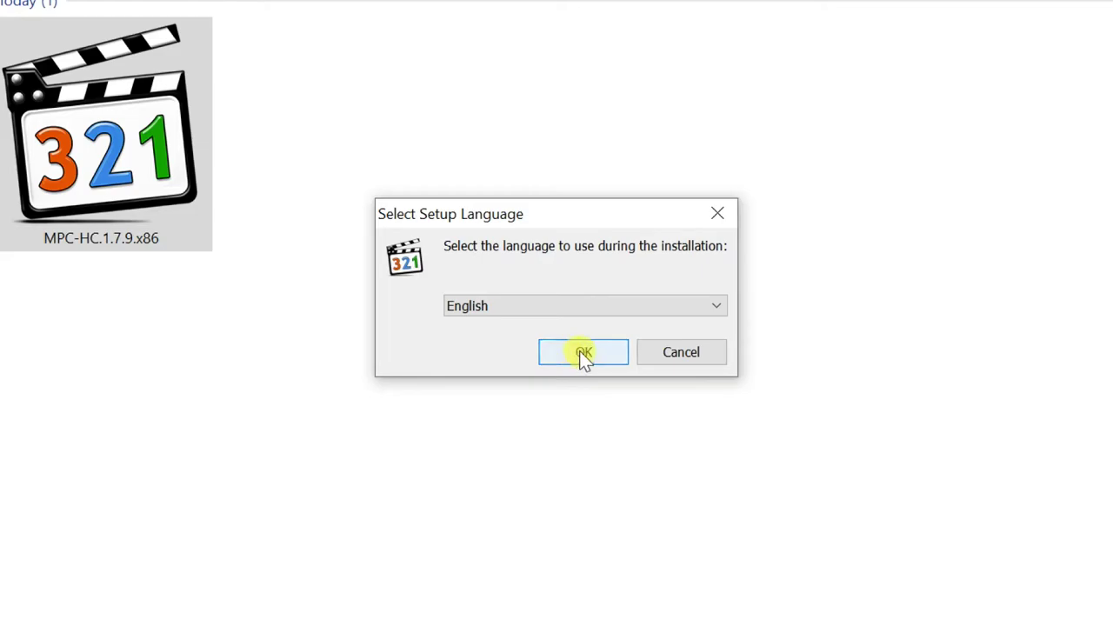
Step: Choose English as the setup language and accept the license agreement
left_click(584, 352)
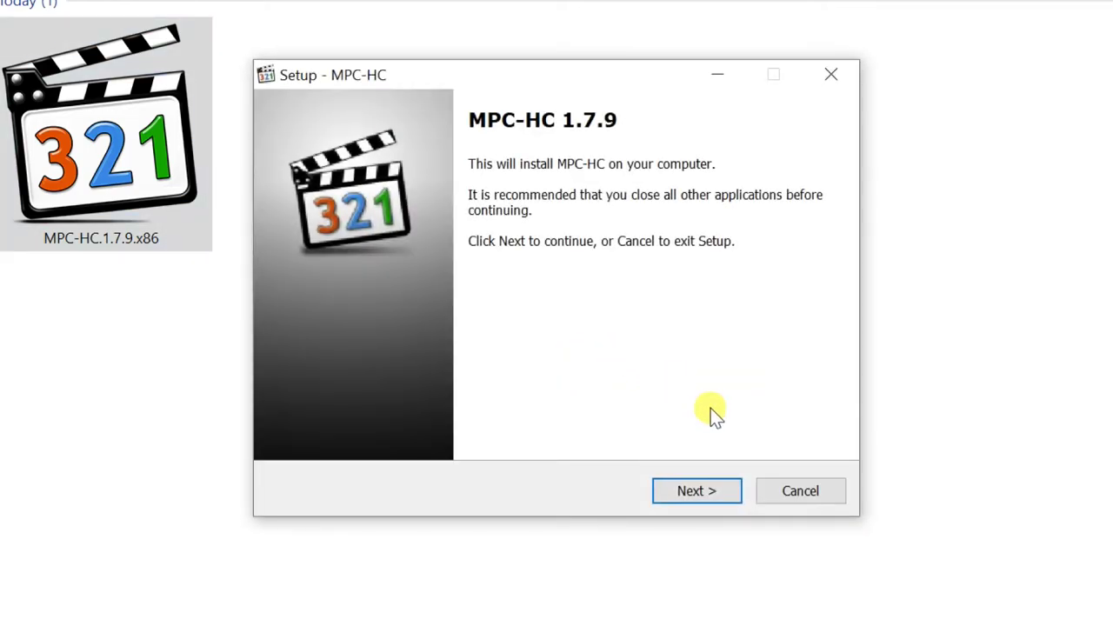
left_click(695, 490)
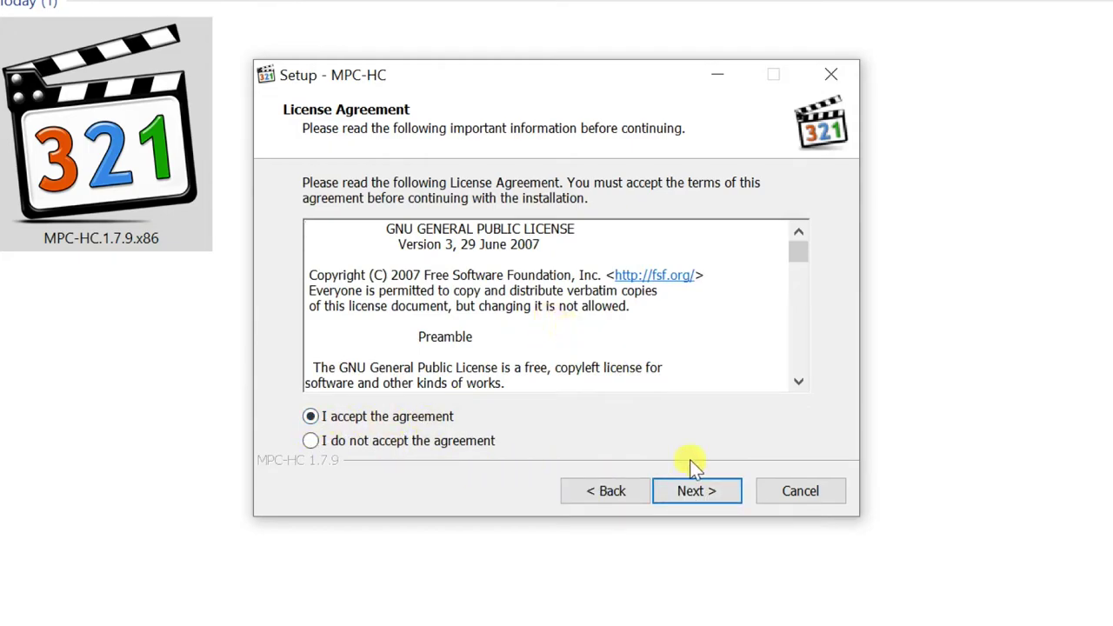
left_click(709, 492)
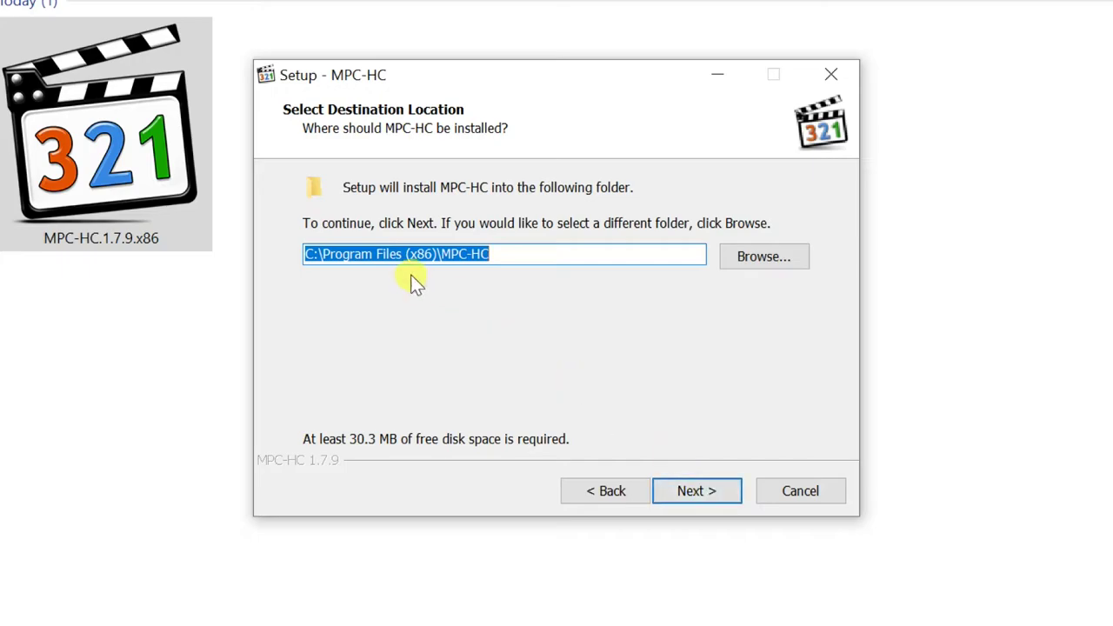
Step: Keep the default install folder, default components and the MPC-HC Start Menu folder
left_click(355, 254)
left_click_drag(532, 261, 296, 259)
left_click(703, 502)
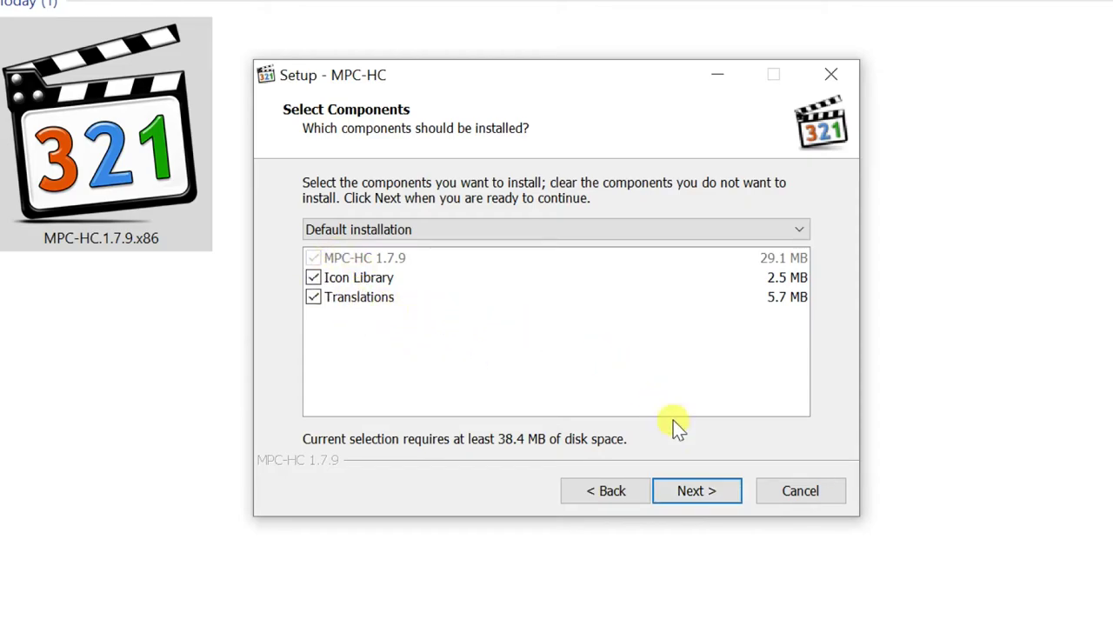
left_click(694, 492)
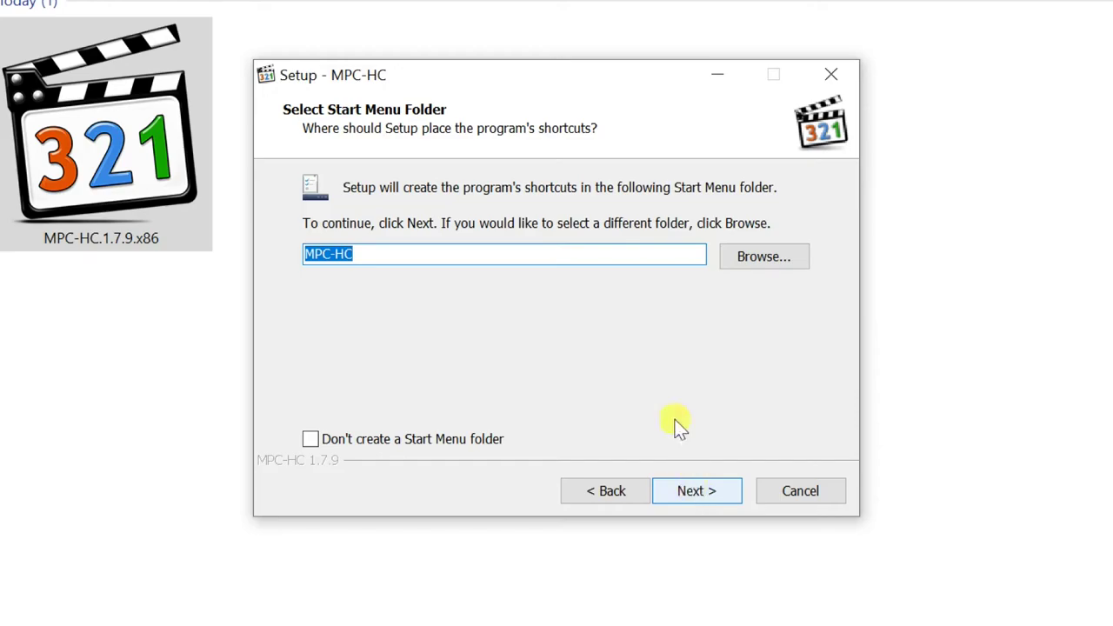
left_click(397, 255)
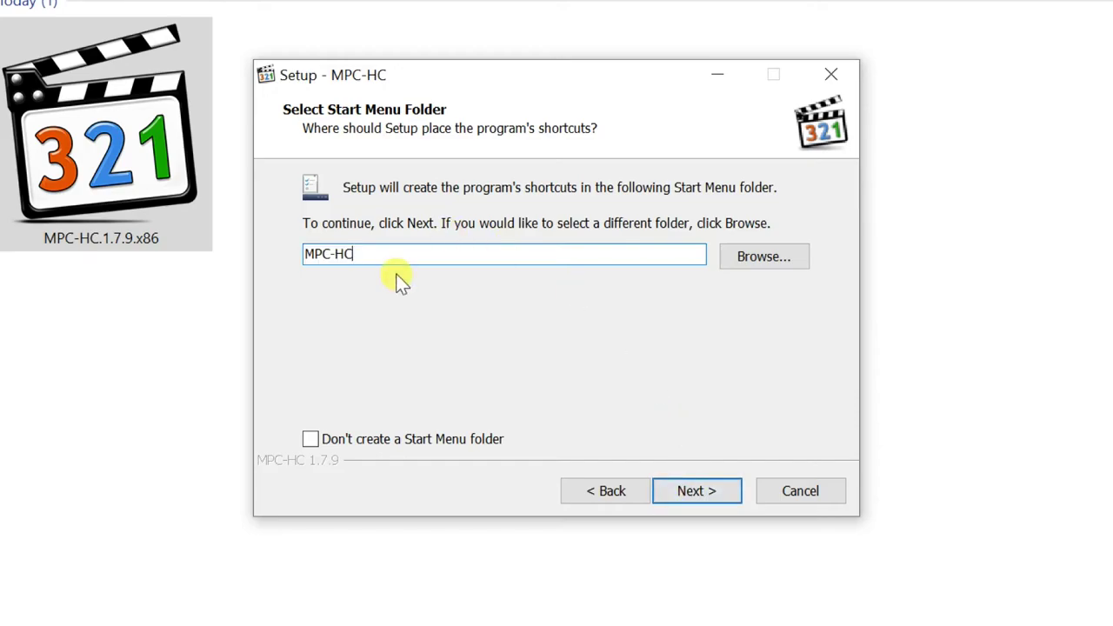
left_click(310, 440)
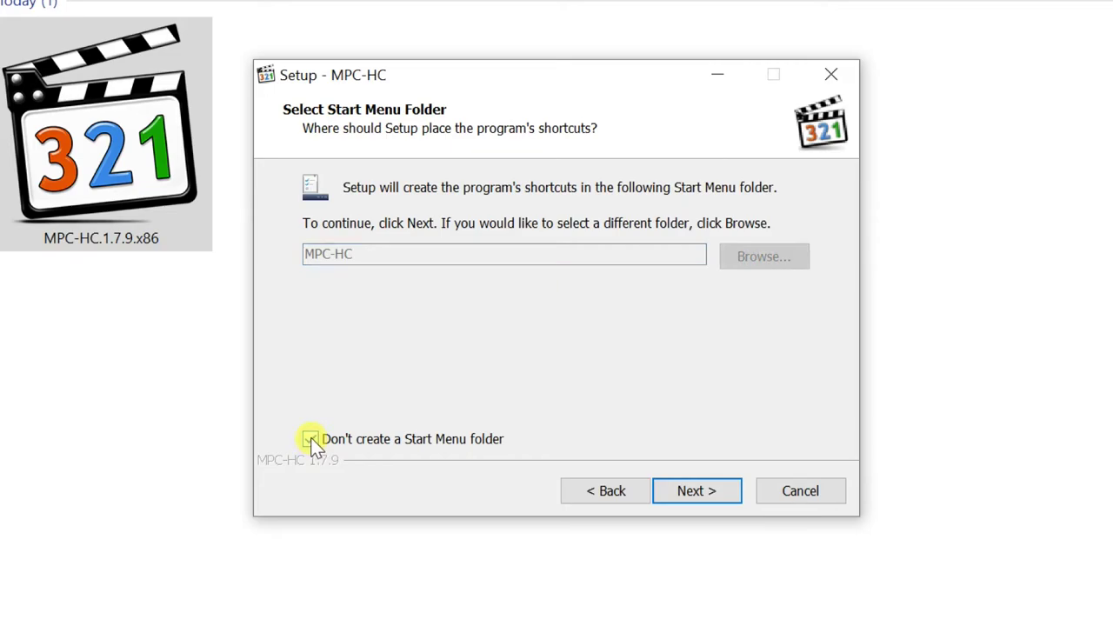
left_click(311, 440)
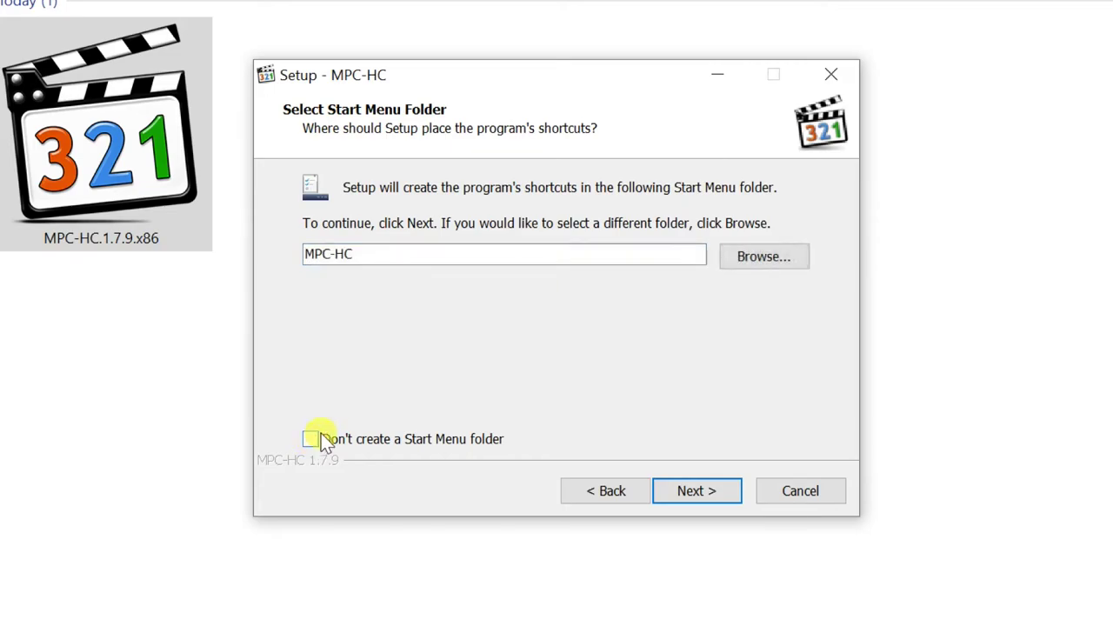
left_click(690, 492)
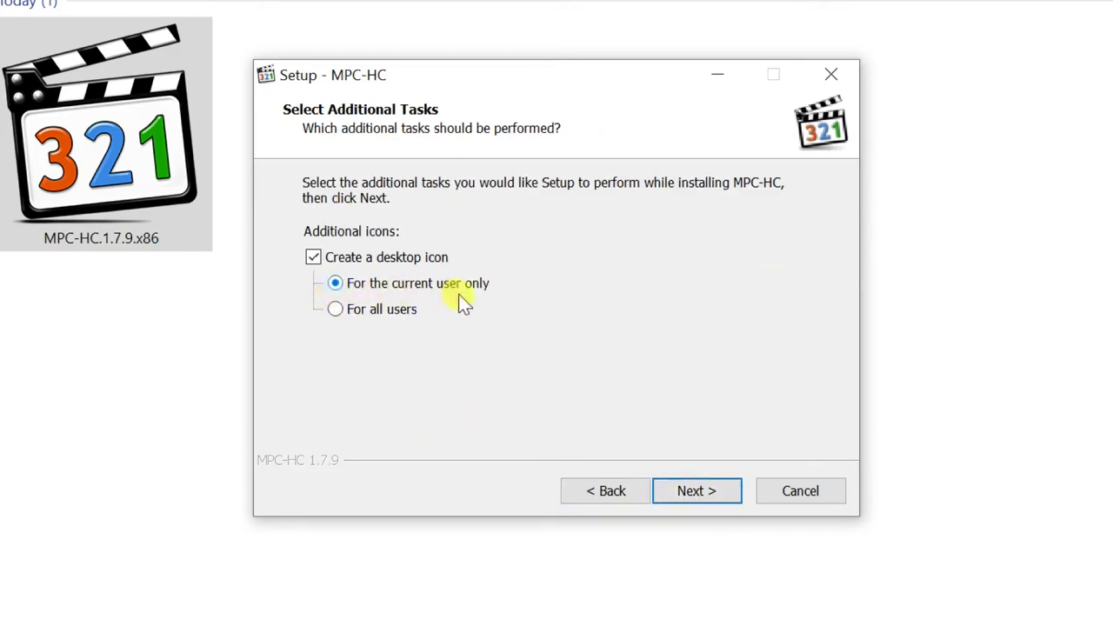
Step: Install MPC-HC with a desktop icon for all users, finish setup and close Downloads
left_click(335, 311)
left_click(317, 260)
left_click(336, 309)
left_click(695, 489)
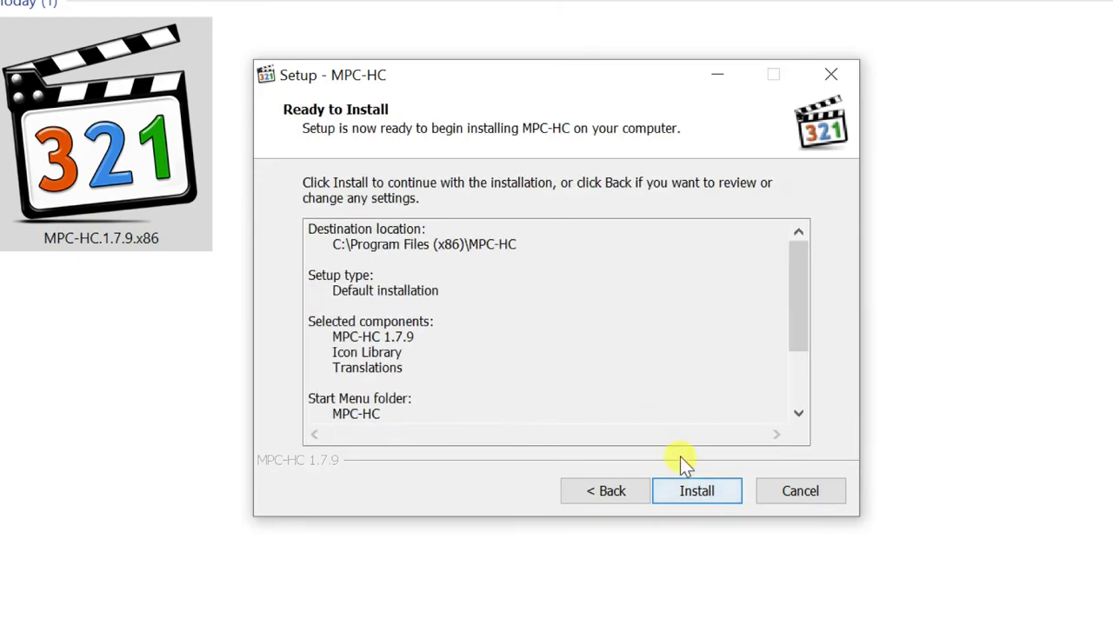
left_click(693, 491)
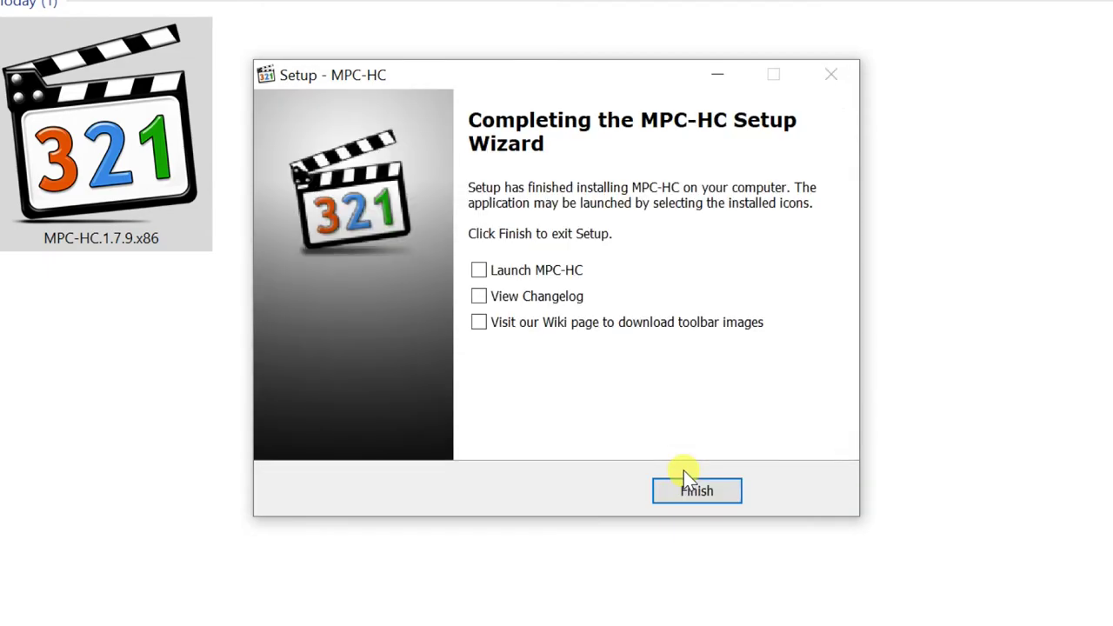
left_click(701, 492)
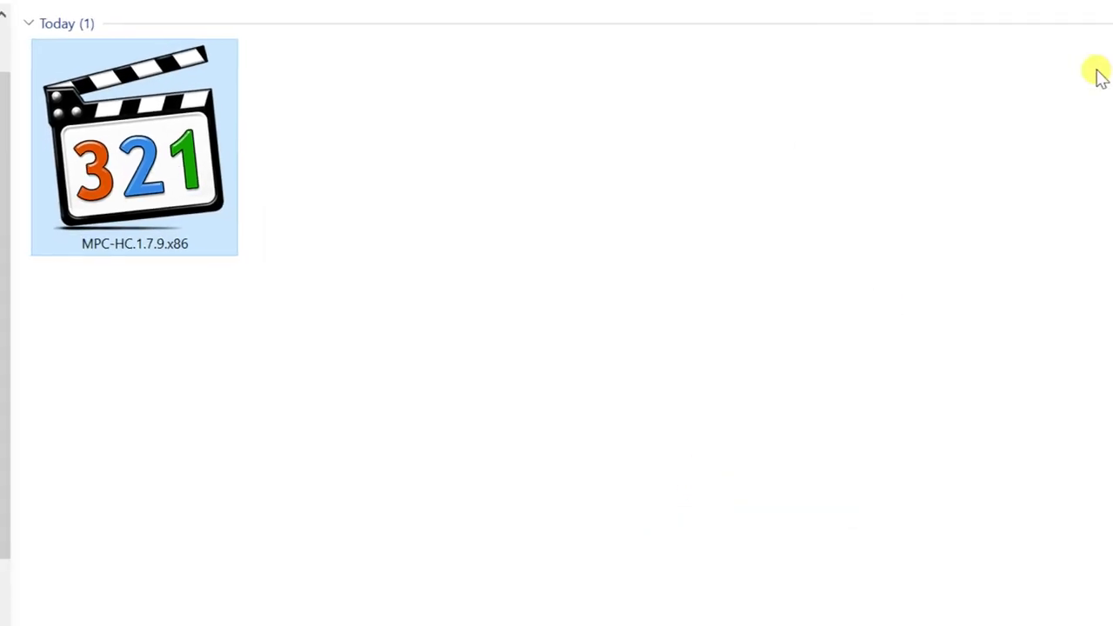
left_click(1100, 7)
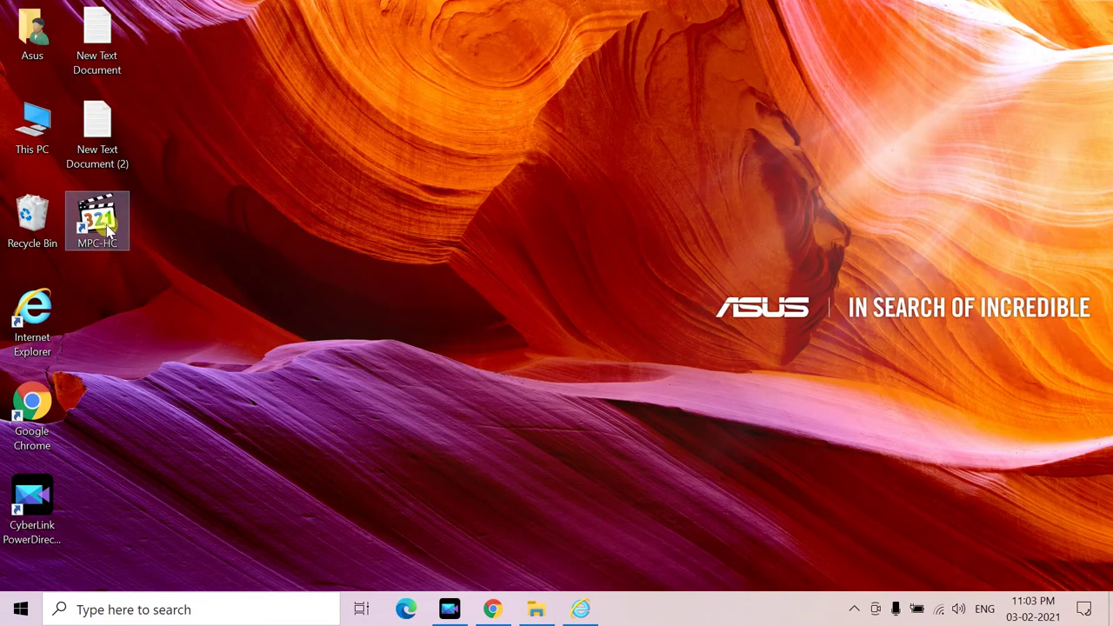
Step: Start MPC-HC from its desktop shortcut, enable update checks and postpone the v1.7.13 update
double_click(108, 227)
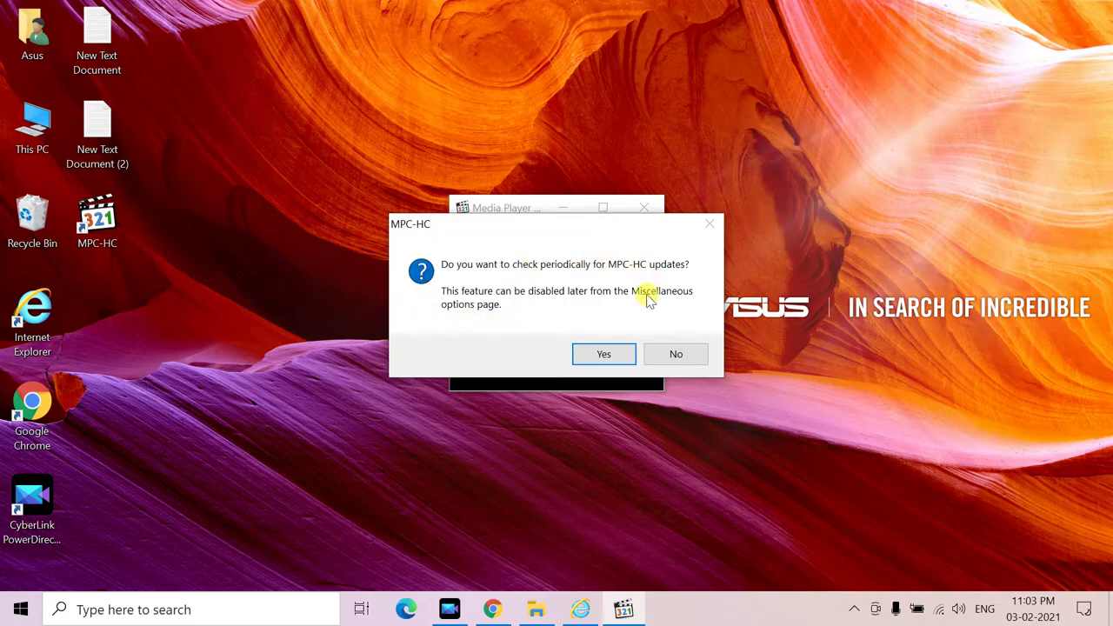
left_click(601, 354)
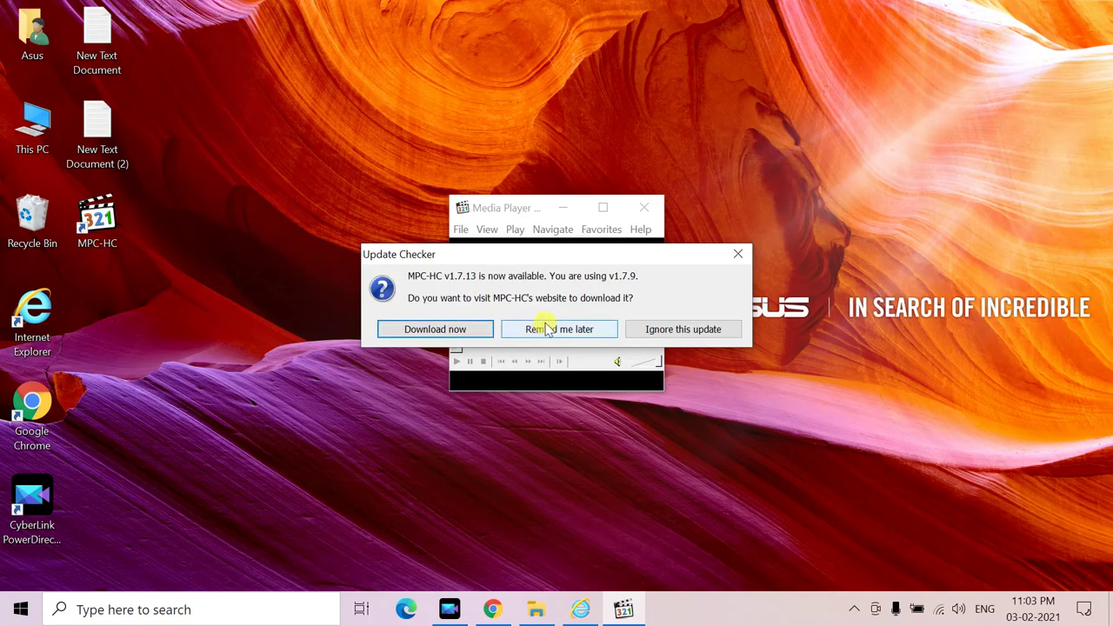
left_click(548, 329)
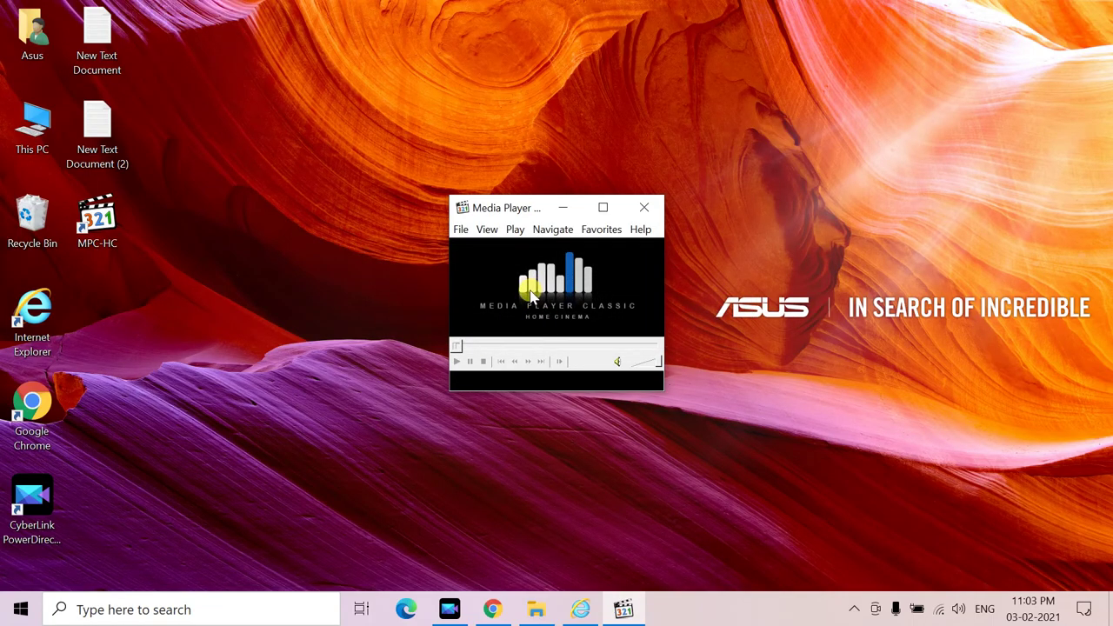
Step: Quick-open DSCN0952 from E:\greenVision\butterfly's video subfolder and play it
left_click(460, 230)
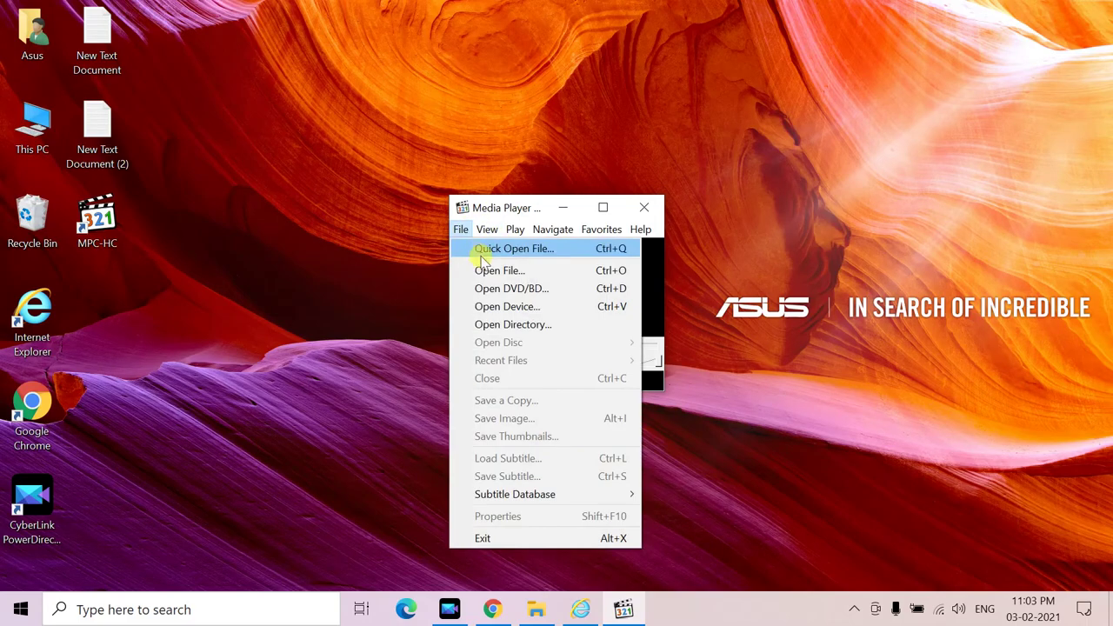
left_click(486, 266)
left_click(675, 297)
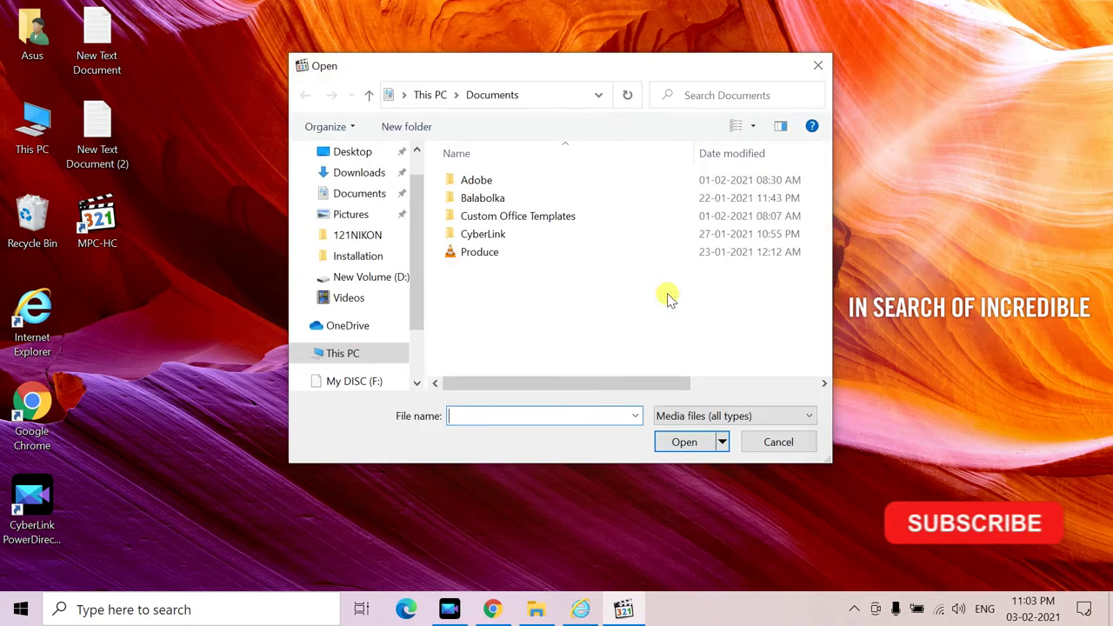
scroll(408, 287, "down", 5)
left_click(397, 299)
double_click(497, 266)
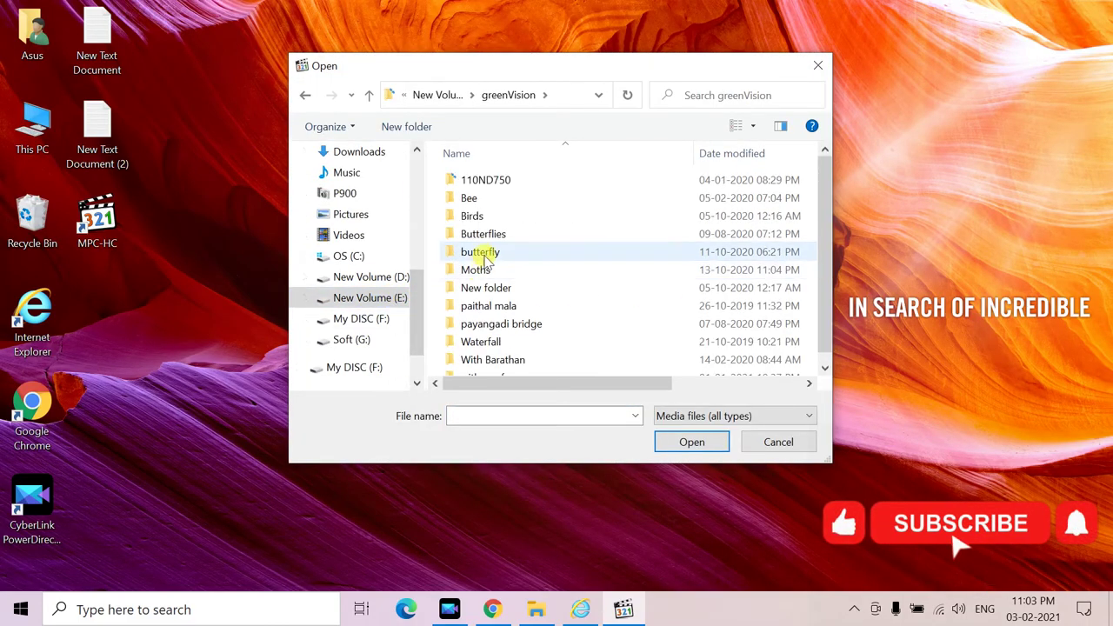
double_click(487, 252)
double_click(531, 248)
left_click(483, 280)
left_click(692, 442)
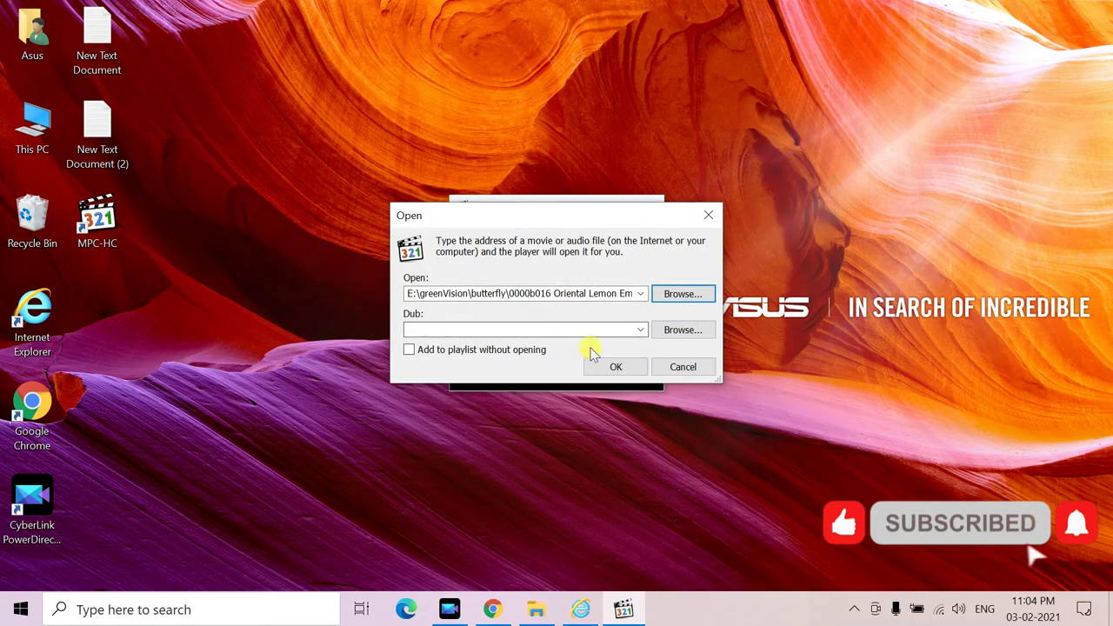
left_click(613, 365)
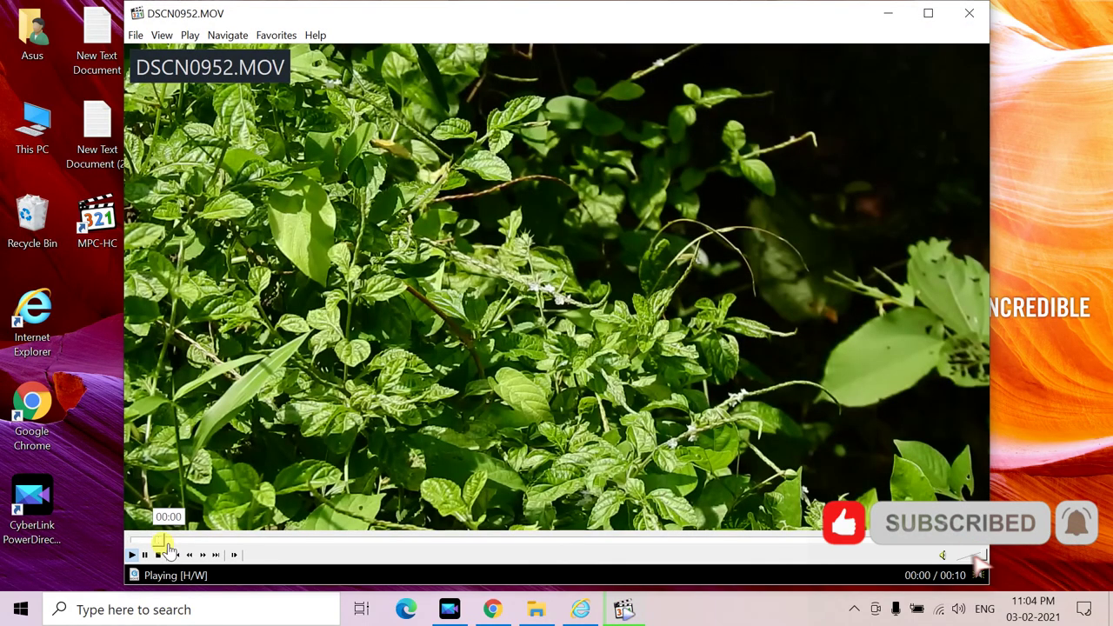